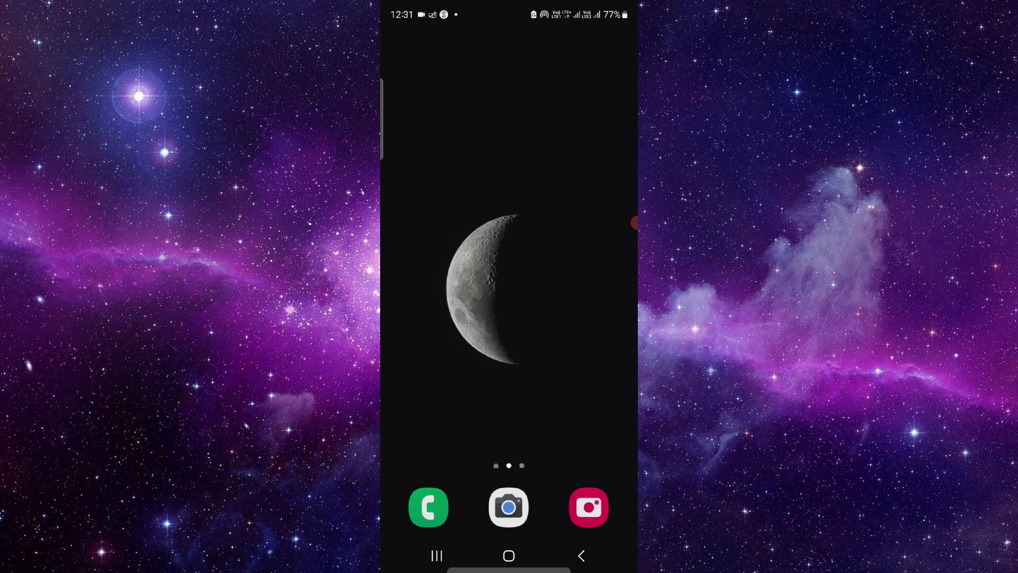
Swipe up on the home screen to reveal the full app drawer.
{"action": "mouse_move", "coordinate": [509, 398]}
{"action": "left_mouse_down"}
{"action": "mouse_move", "coordinate": [509, 200]}
{"action": "mouse_move", "coordinate": [510, 398]}
{"action": "mouse_move", "coordinate": [509, 319]}
{"action": "left_mouse_up"}
{"action": "mouse_move", "coordinate": [634, 223]}
{"action": "left_mouse_down"}
{"action": "mouse_move", "coordinate": [448, 120]}
{"action": "mouse_move", "coordinate": [604, 160]}
{"action": "left_mouse_up"}
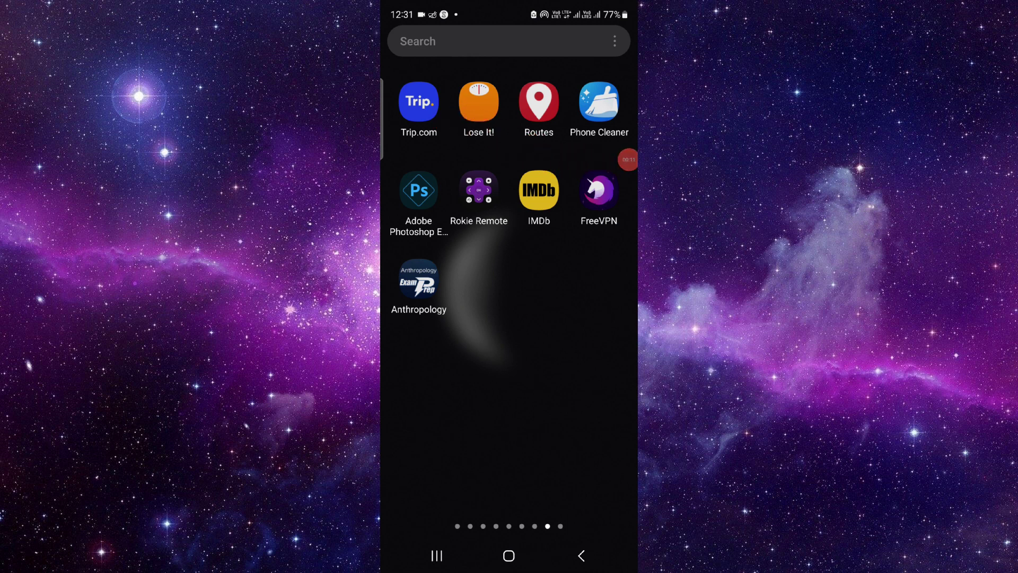
Long-press Trip.com and go to its App info page via the info icon.
{"action": "left_click", "coordinate": [419, 101]}
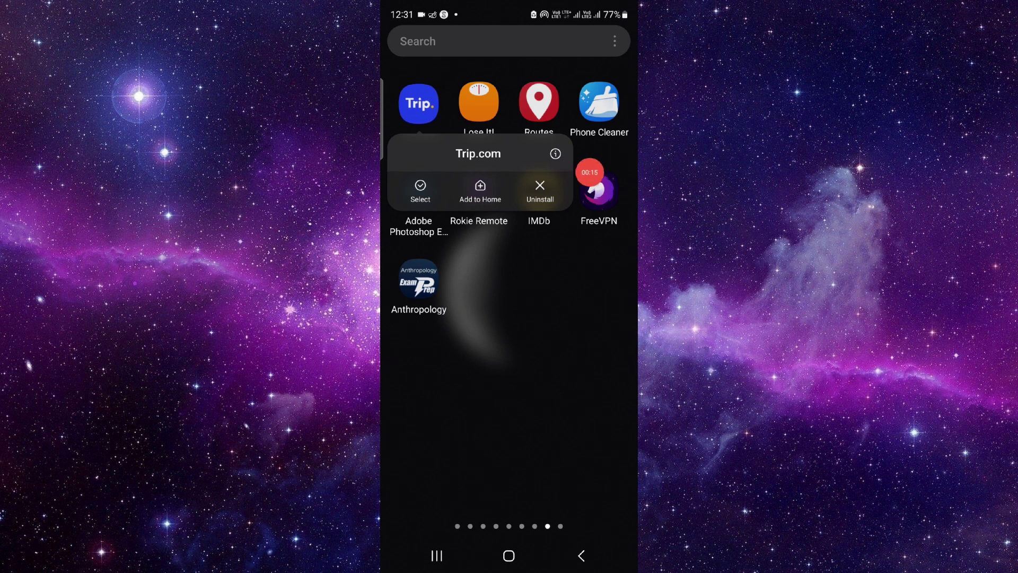
{"action": "left_click", "coordinate": [555, 153]}
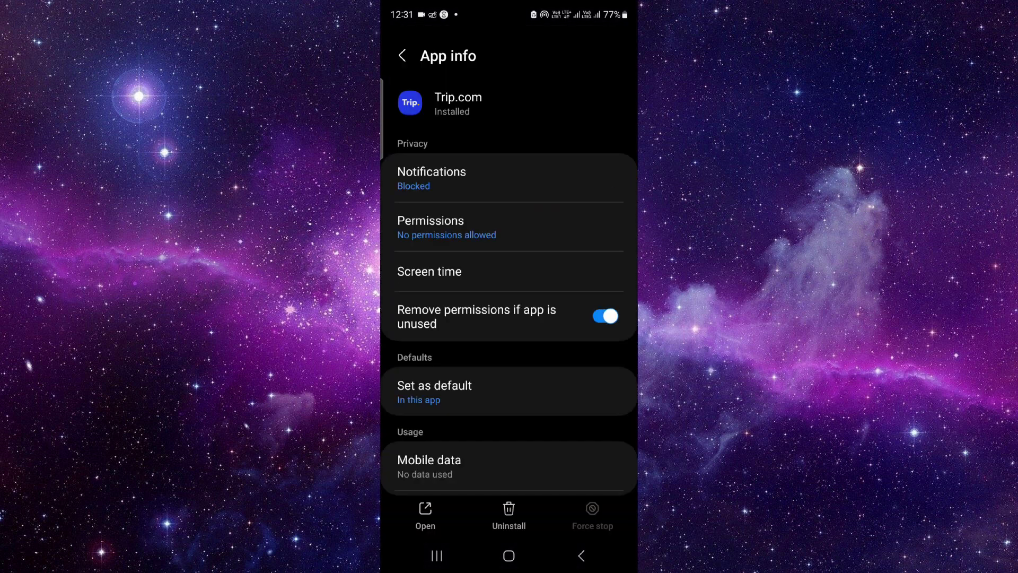
{"action": "scroll", "coordinate": [510, 287], "scroll_direction": "down", "scroll_amount": 5}
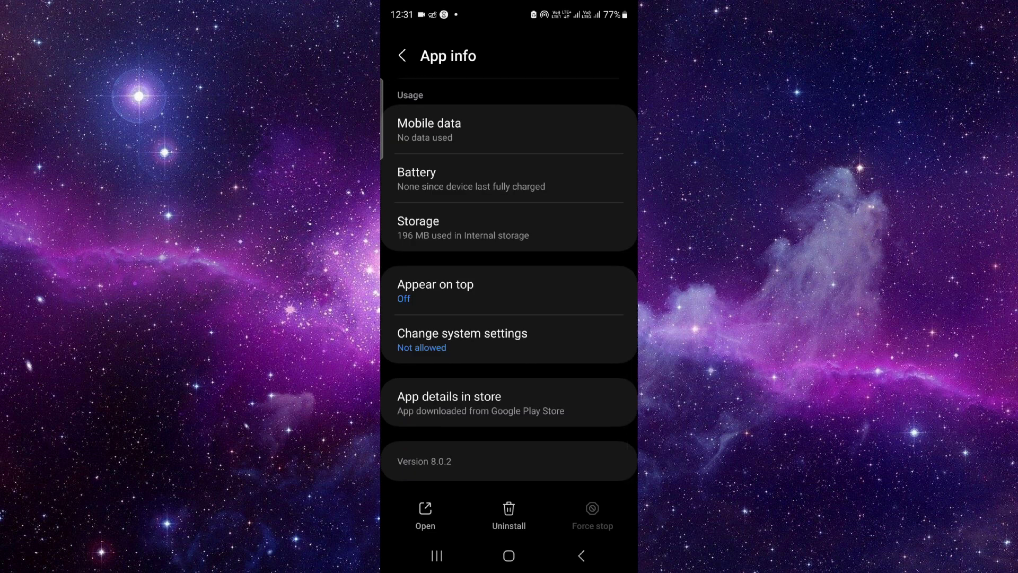
From App details in store, uninstall Trip.com on its Play page and confirm.
{"action": "left_click", "coordinate": [450, 402]}
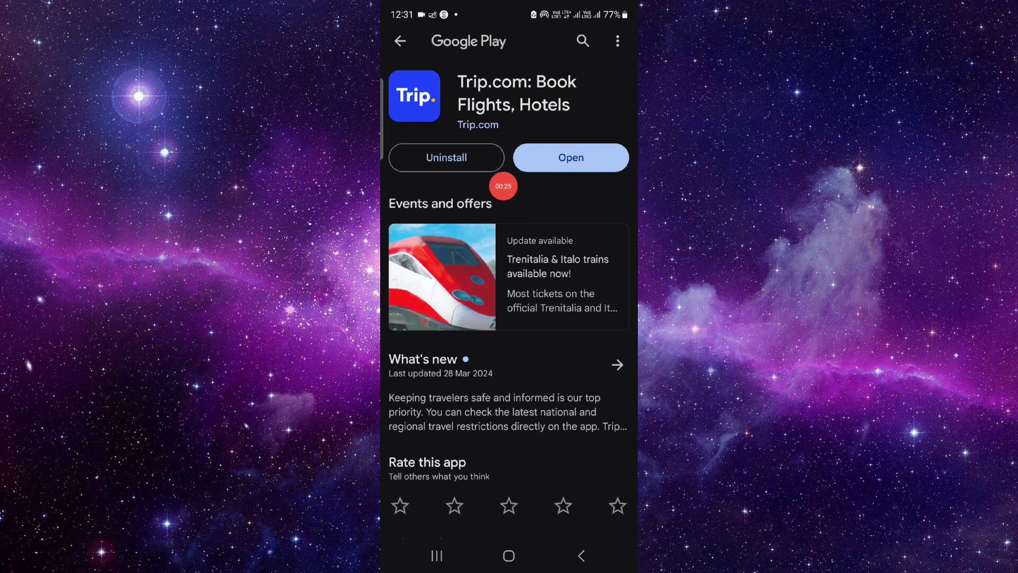
{"action": "left_click", "coordinate": [446, 156]}
{"action": "left_click", "coordinate": [583, 296]}
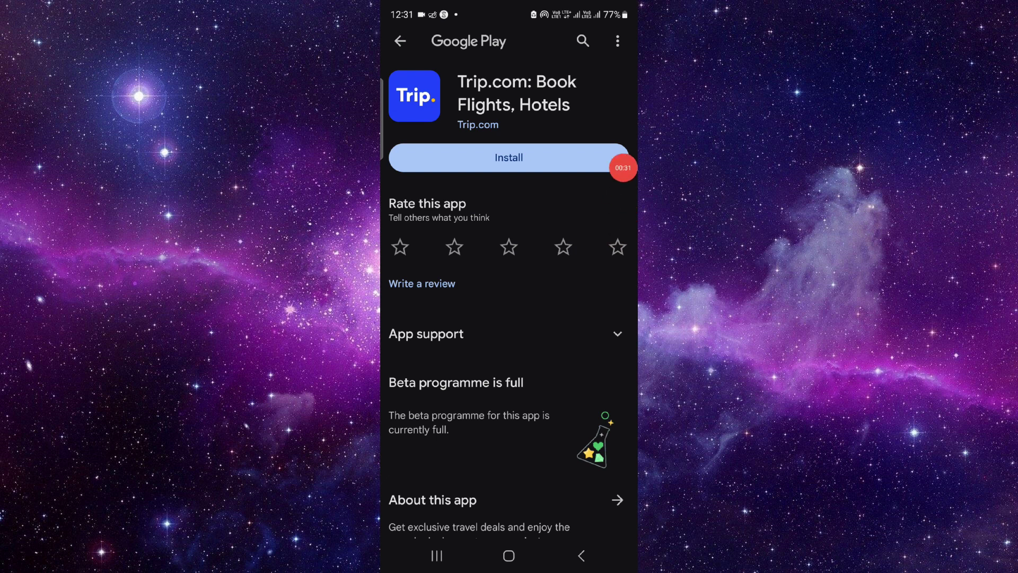
Leave Google Play through Recents and return to the home screen.
{"action": "left_click", "coordinate": [437, 555]}
{"action": "left_click", "coordinate": [510, 446]}
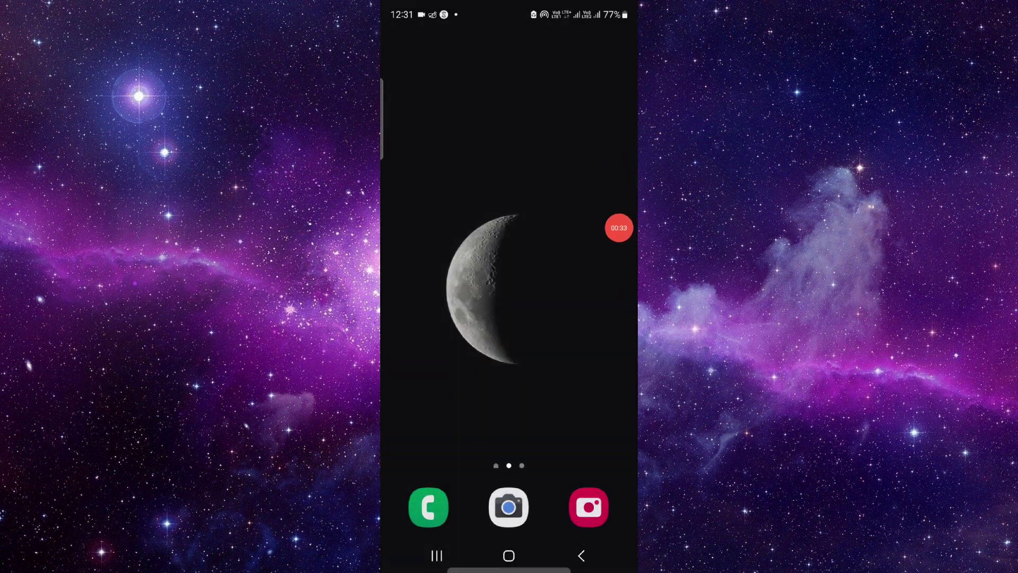